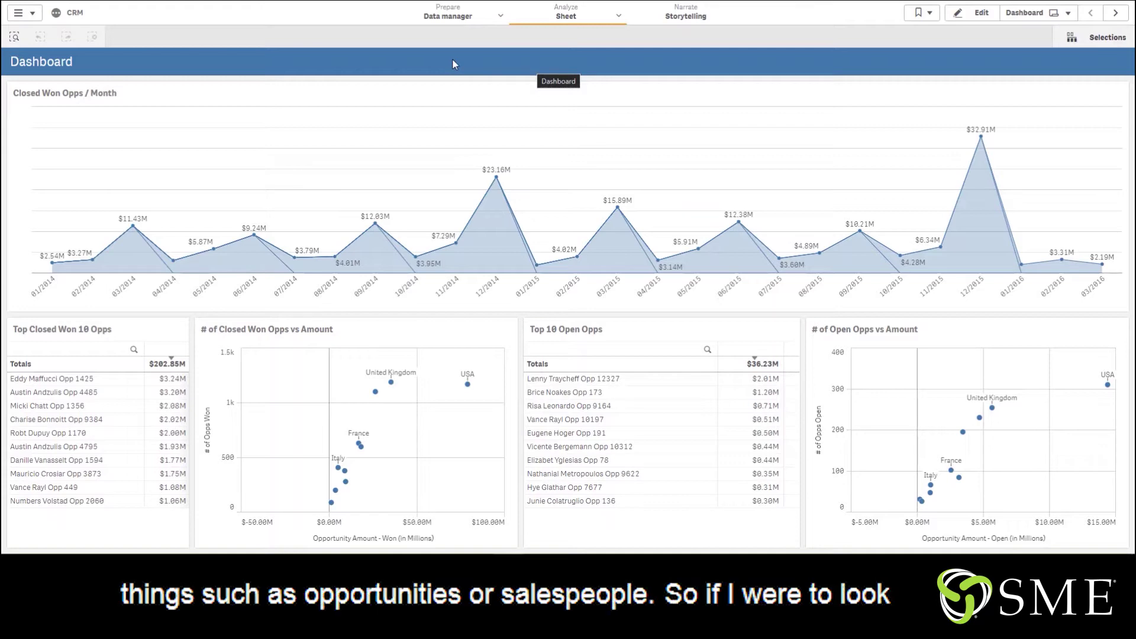
{"action": "left_click", "coordinate": [13, 36]}
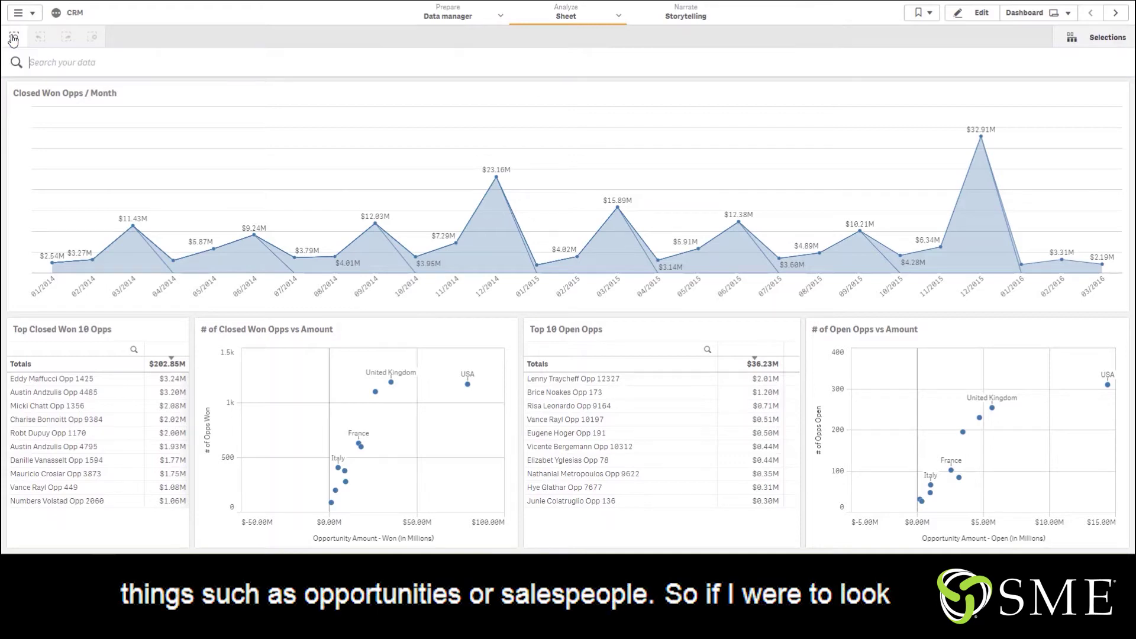
{"action": "type", "text": "ronn"}
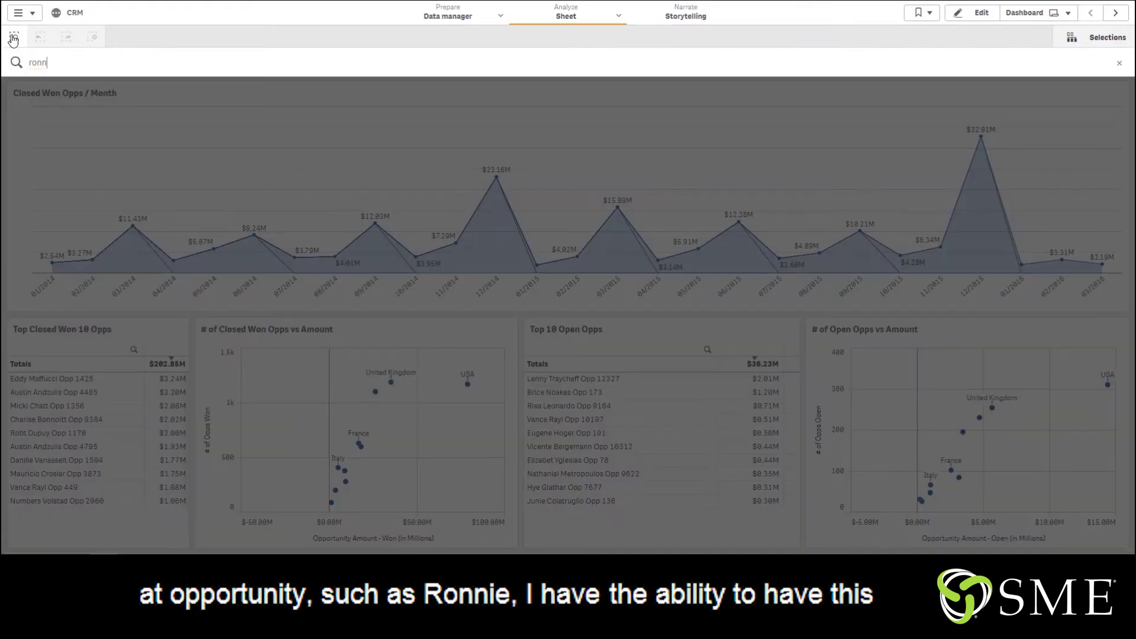
{"action": "type", "text": "ie"}
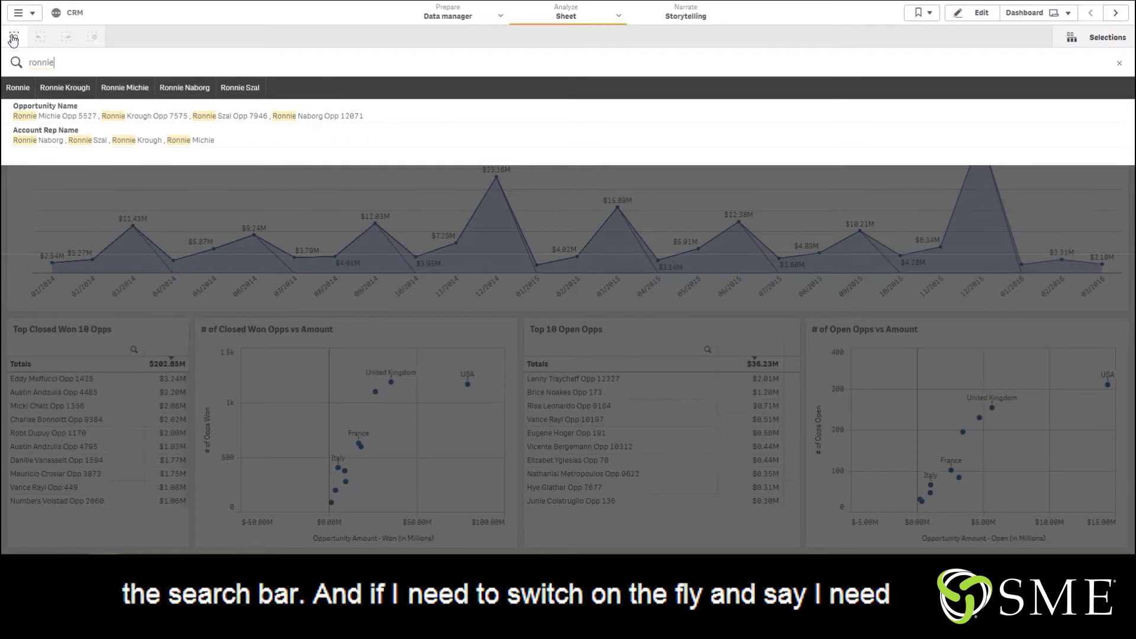
{"action": "double_click", "coordinate": [41, 62]}
{"action": "type", "text": "jeffrey"}
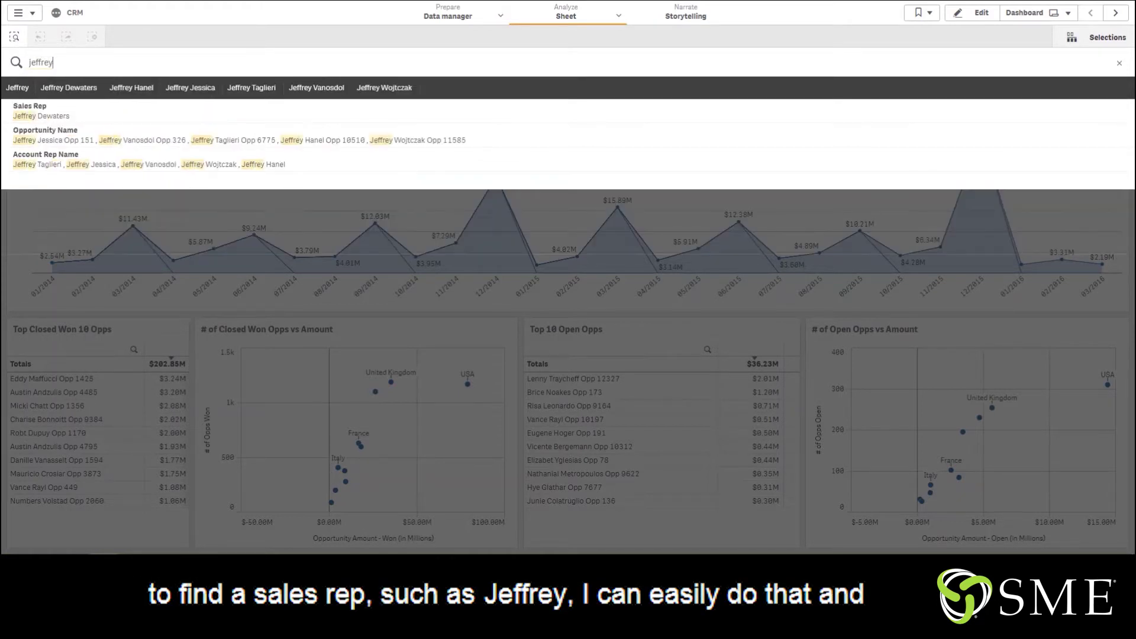
{"action": "left_click", "coordinate": [41, 116]}
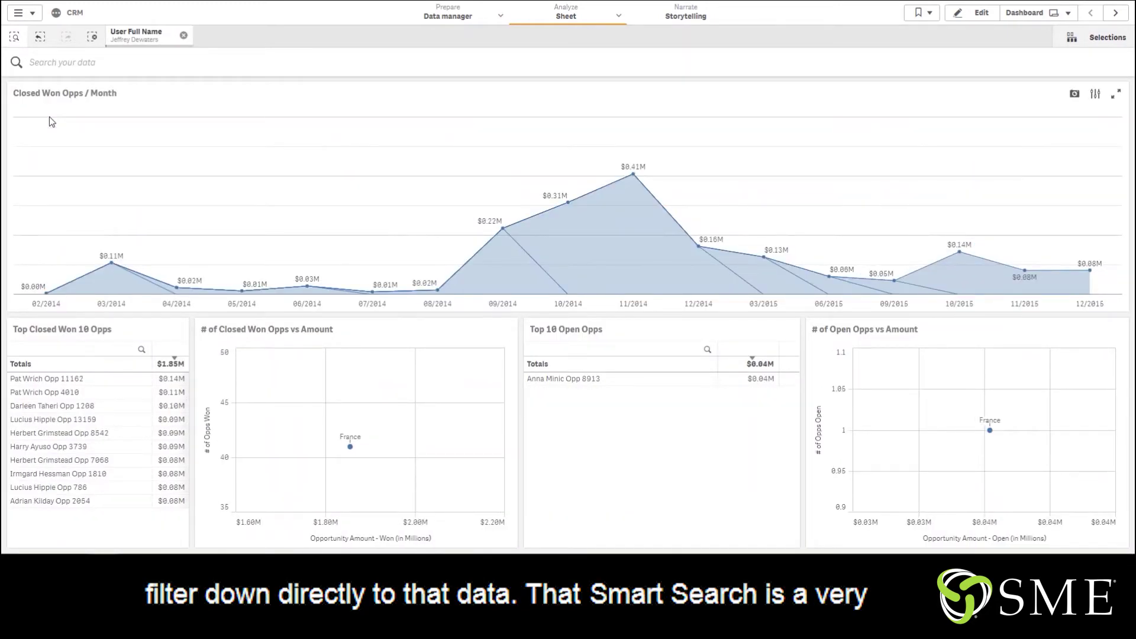
{"action": "left_click", "coordinate": [41, 37]}
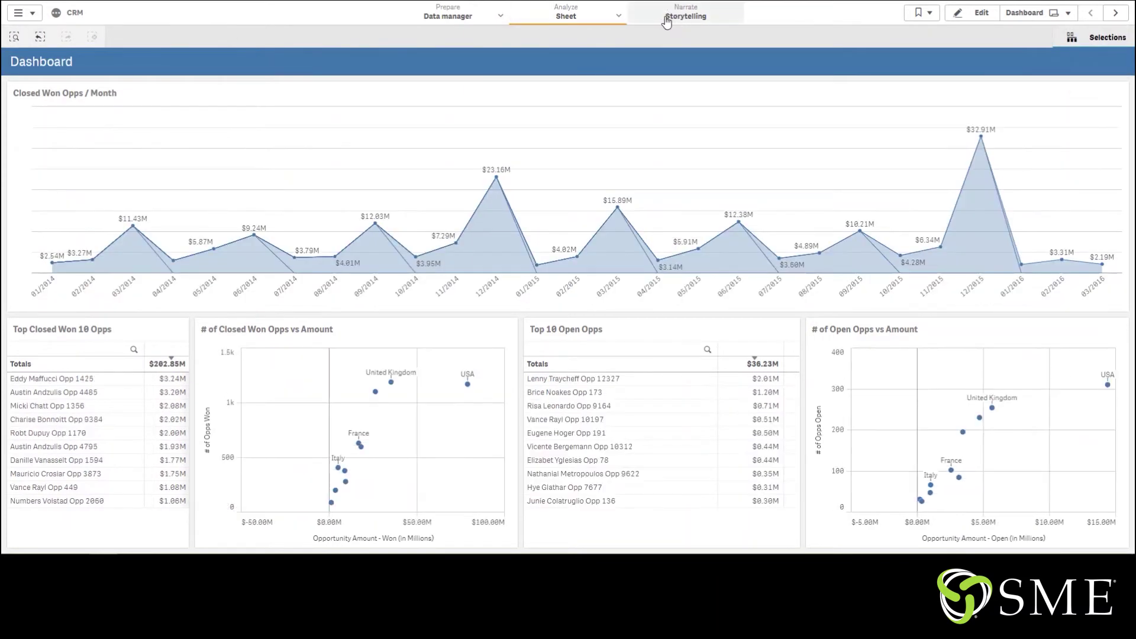
{"action": "left_click", "coordinate": [919, 13]}
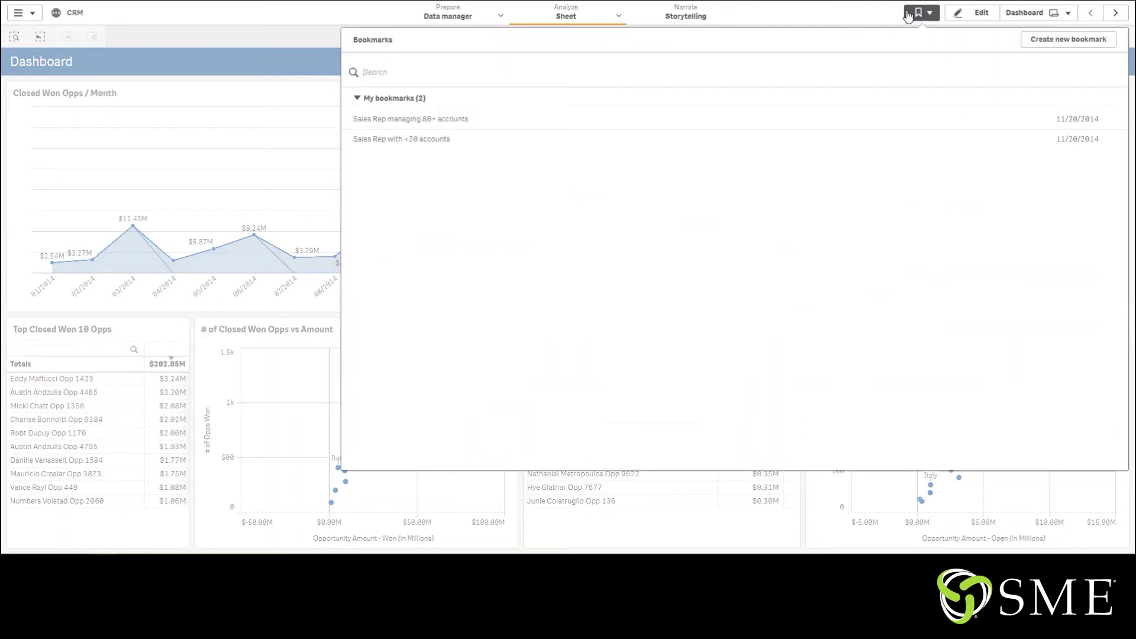
{"action": "left_click", "coordinate": [410, 119]}
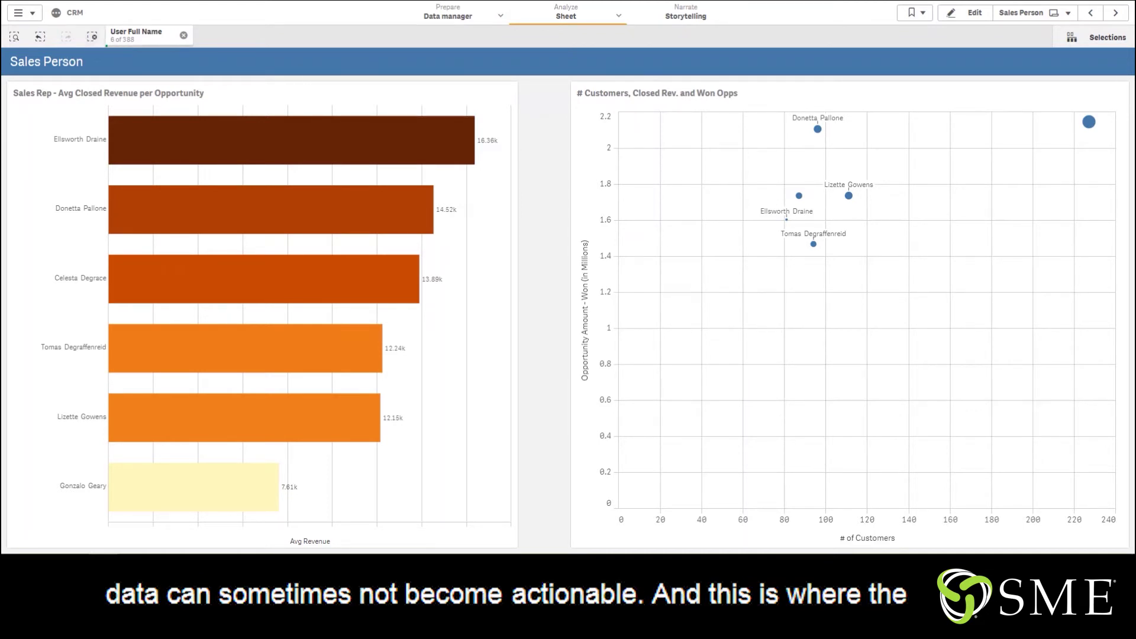
Play the Comparing Sales Person story from the Storytelling view
{"action": "left_click", "coordinate": [686, 15]}
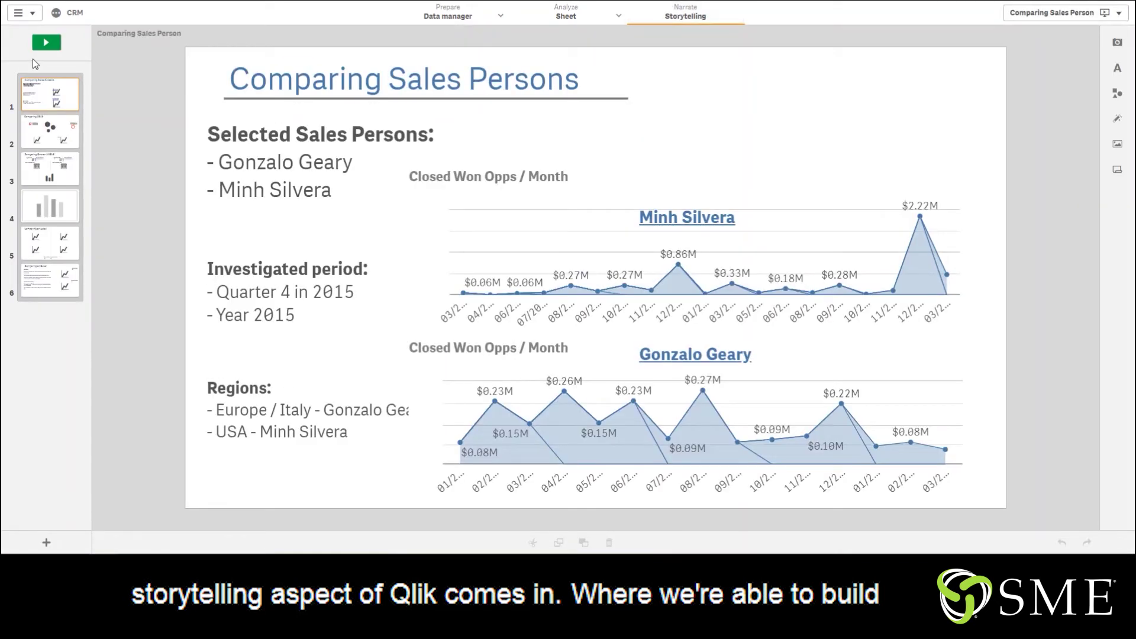
{"action": "left_click", "coordinate": [46, 42]}
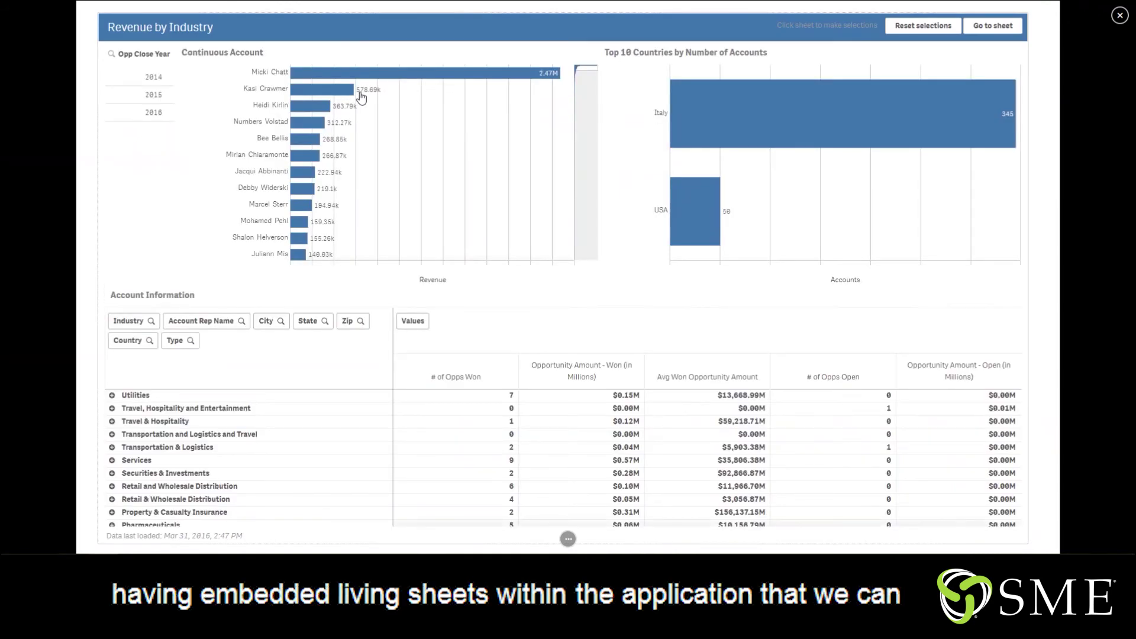
Select the second-highest Continuous Account, then open the live Revenue by Industry sheet
{"action": "left_click", "coordinate": [329, 88]}
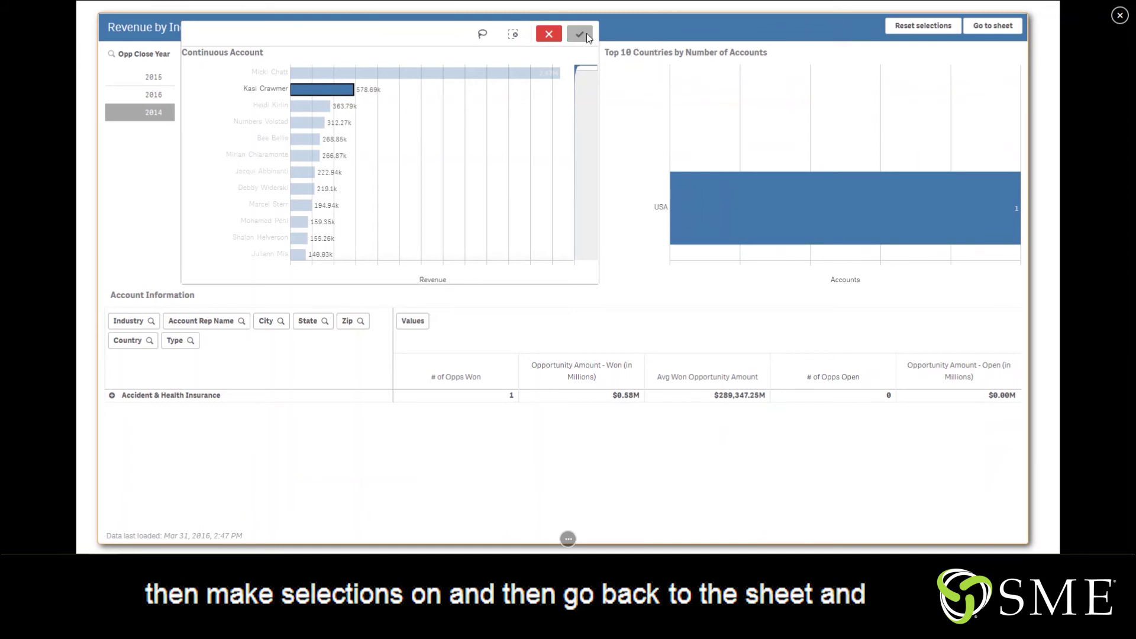
{"action": "left_click", "coordinate": [583, 34]}
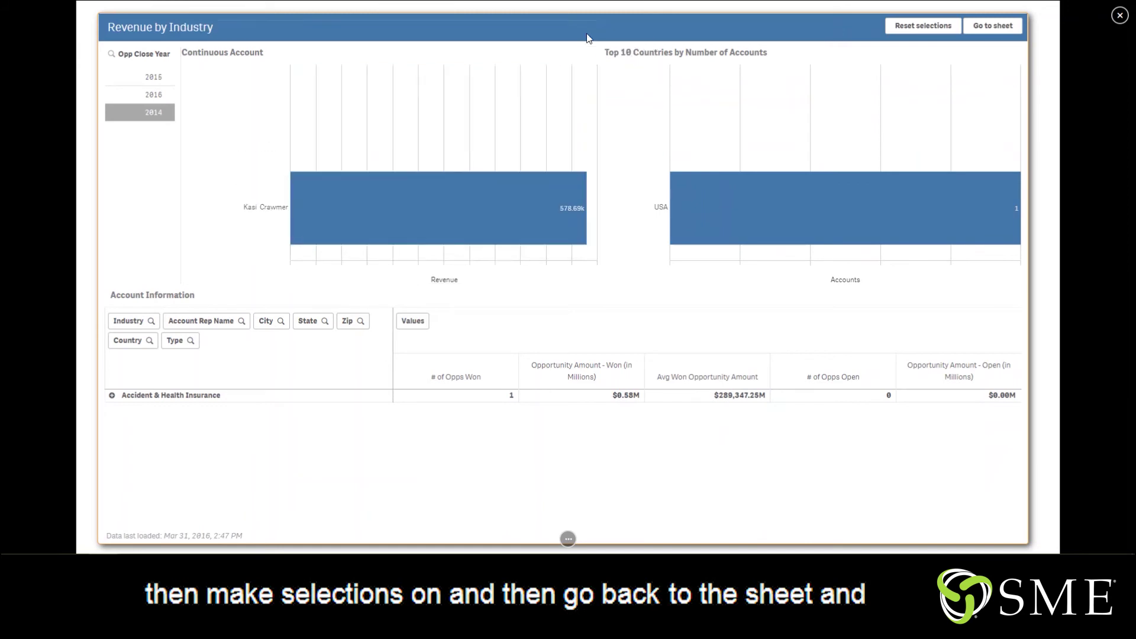
{"action": "left_click", "coordinate": [993, 26]}
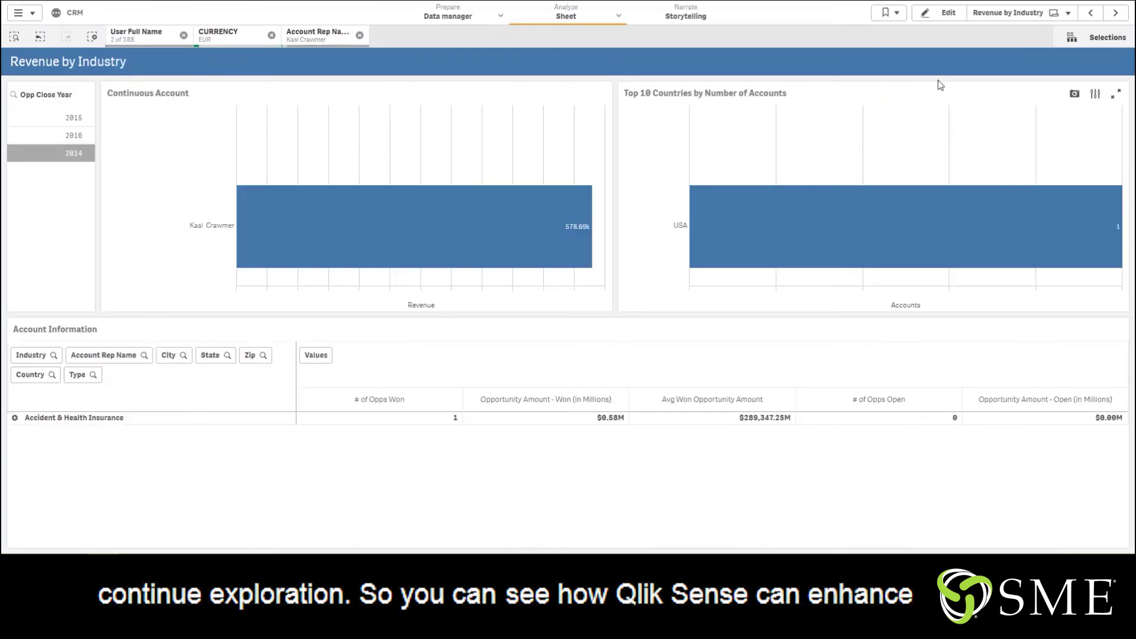